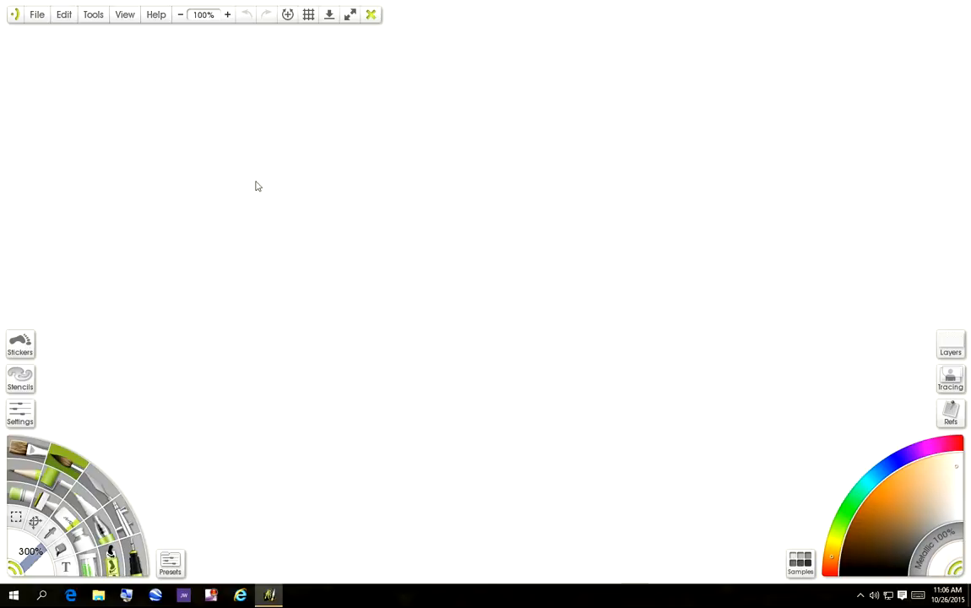
Check the canvas lighting, grain size and roughness in the canvas settings
click(126, 20)
click(142, 49)
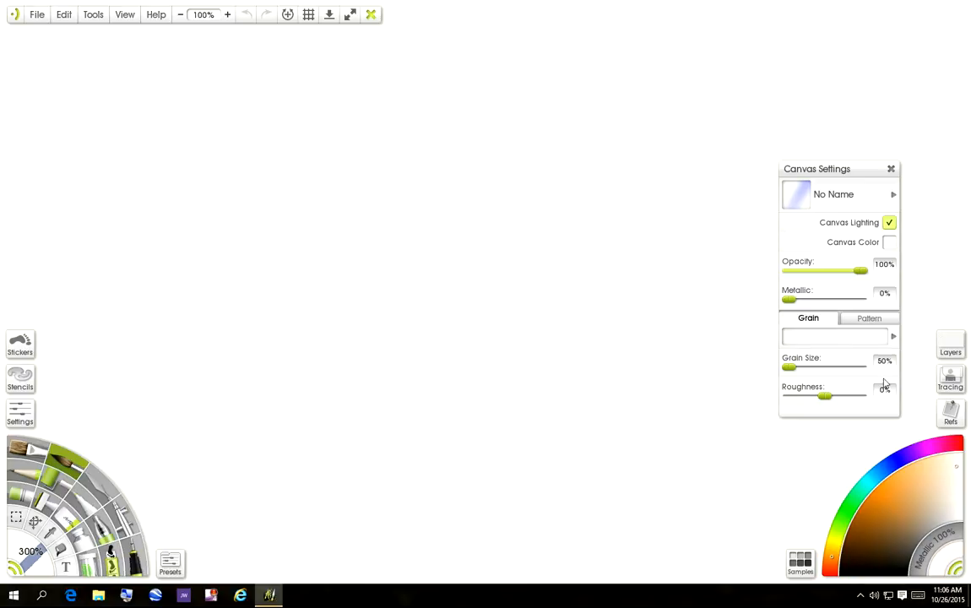
click(891, 169)
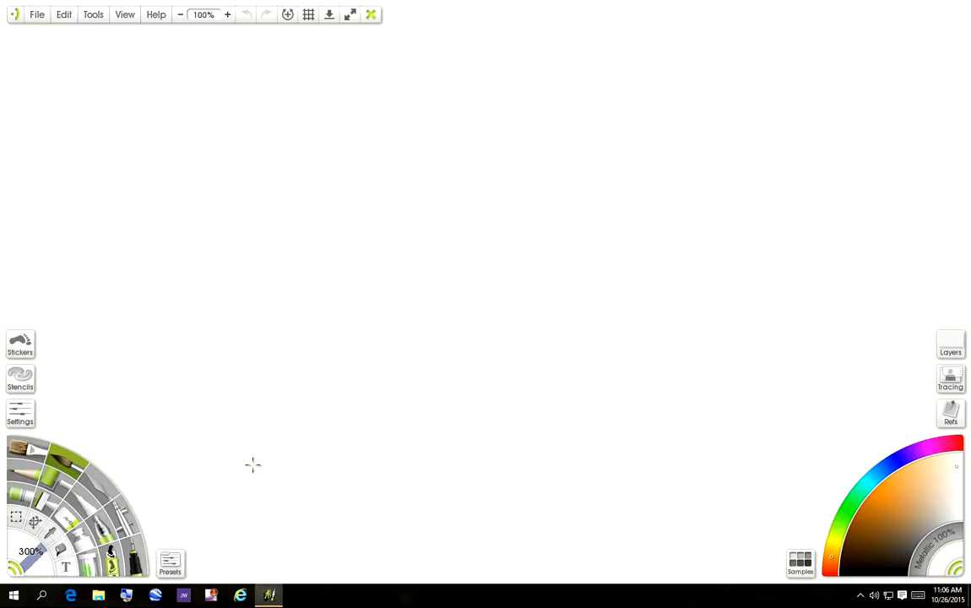
Pick a golden-yellow color for the Glitter tool and paint a large glitter patch across the middle of the canvas
click(88, 564)
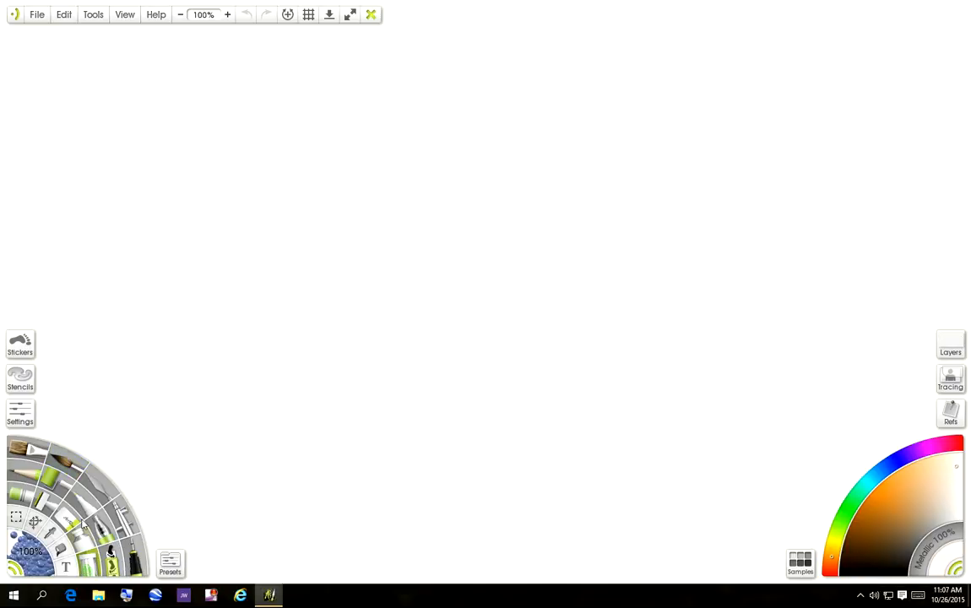
click(874, 505)
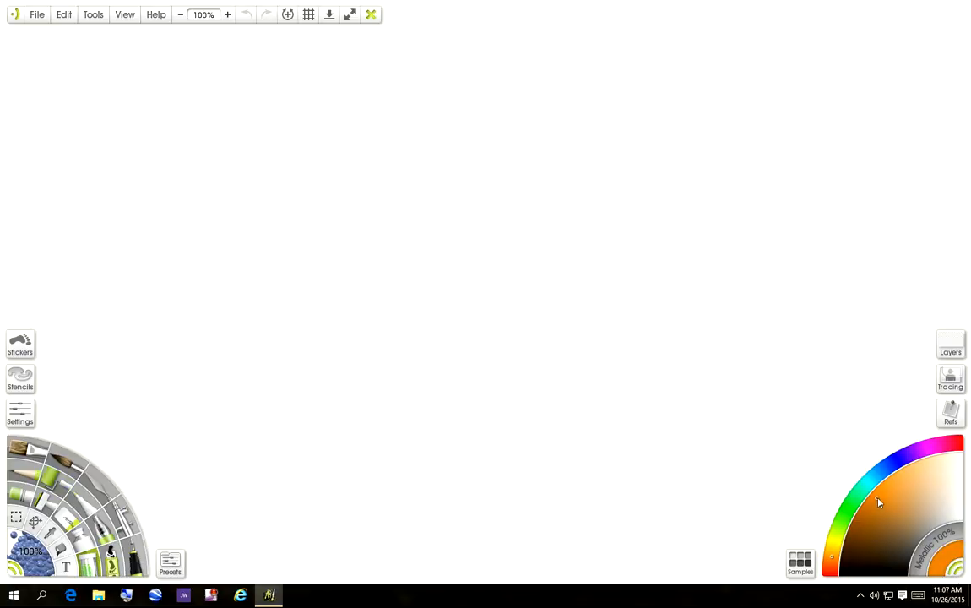
click(834, 545)
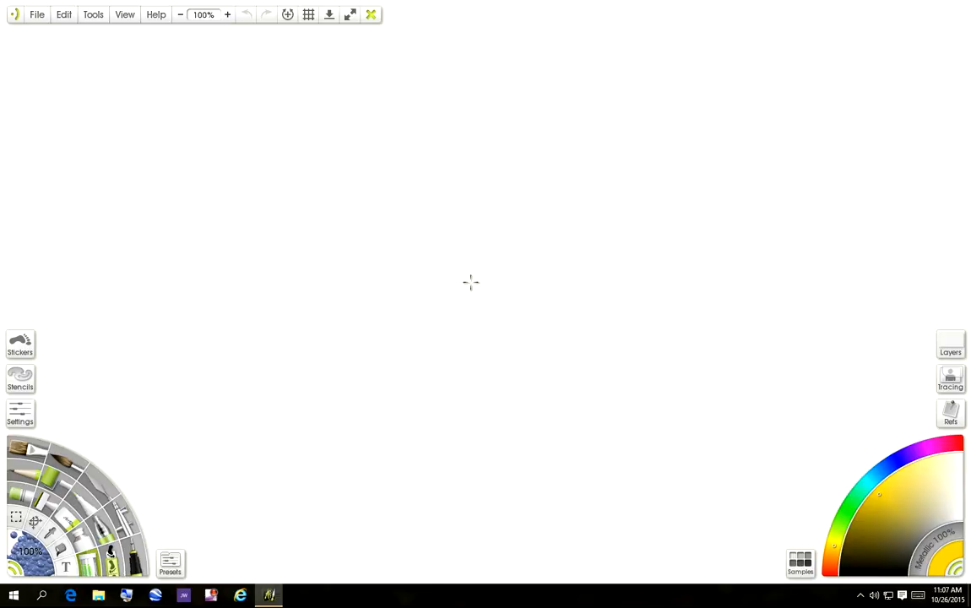
mouse_move(515, 206)
mouse_down()
mouse_move(233, 198)
mouse_move(407, 187)
mouse_move(440, 204)
mouse_move(329, 207)
mouse_move(595, 245)
mouse_move(203, 253)
mouse_move(595, 279)
mouse_move(204, 304)
mouse_move(603, 326)
mouse_move(279, 346)
mouse_move(557, 354)
mouse_move(388, 239)
mouse_move(342, 139)
mouse_move(156, 173)
mouse_move(486, 247)
mouse_move(434, 372)
mouse_move(458, 315)
mouse_move(318, 276)
mouse_move(396, 203)
mouse_move(357, 290)
mouse_move(473, 219)
mouse_up()
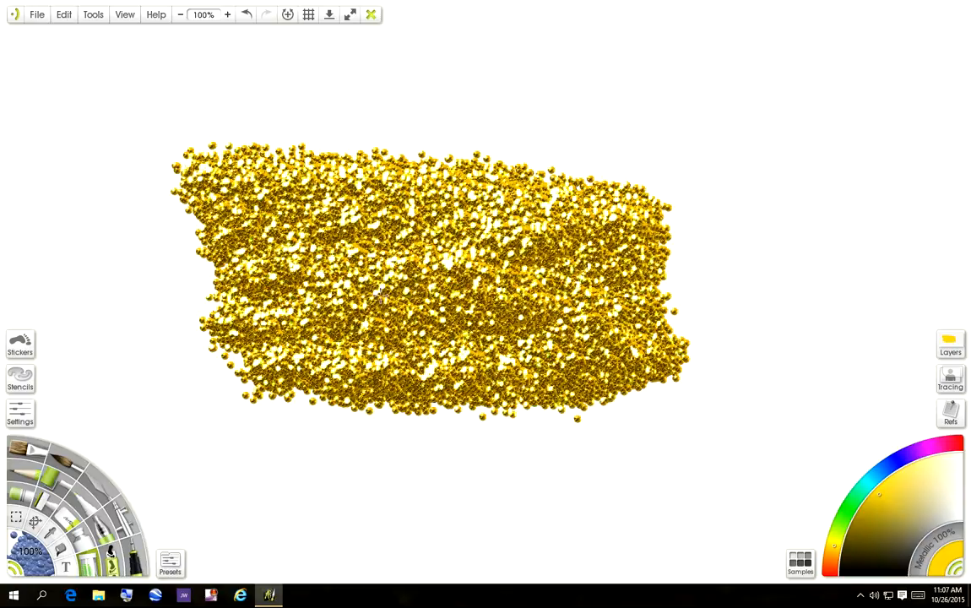
Smooth the middle of the glitter patch into molten gold with the Palette Knife's Instant Blur preset, increasing its size to 100%
click(100, 488)
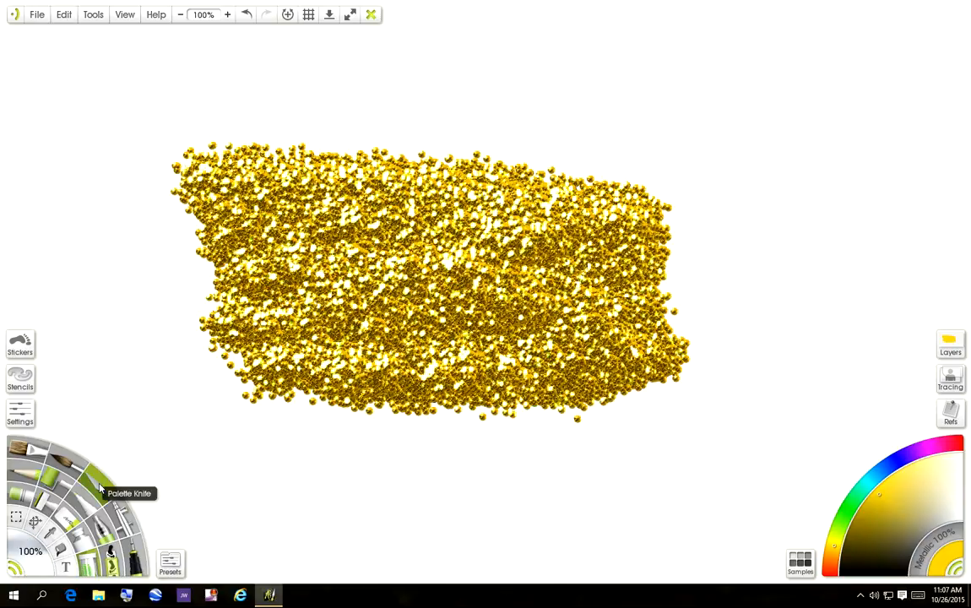
click(169, 566)
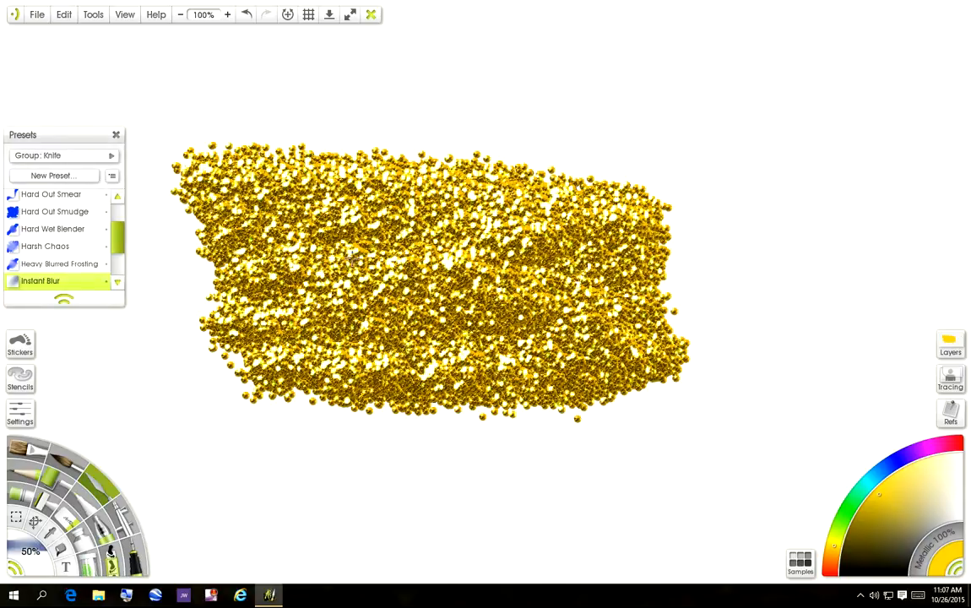
mouse_move(456, 215)
mouse_down()
mouse_move(279, 211)
mouse_move(548, 249)
mouse_move(329, 241)
mouse_move(515, 245)
mouse_move(291, 257)
mouse_move(287, 267)
mouse_move(320, 287)
mouse_move(253, 274)
mouse_move(435, 282)
mouse_move(304, 291)
mouse_move(334, 314)
mouse_move(406, 325)
mouse_move(497, 303)
mouse_move(373, 205)
mouse_move(265, 216)
mouse_move(254, 266)
mouse_move(380, 314)
mouse_move(511, 249)
mouse_move(464, 298)
mouse_move(456, 246)
mouse_move(305, 224)
mouse_move(476, 322)
mouse_move(565, 260)
mouse_move(278, 198)
mouse_move(473, 207)
mouse_move(253, 201)
mouse_move(510, 226)
mouse_move(269, 325)
mouse_up()
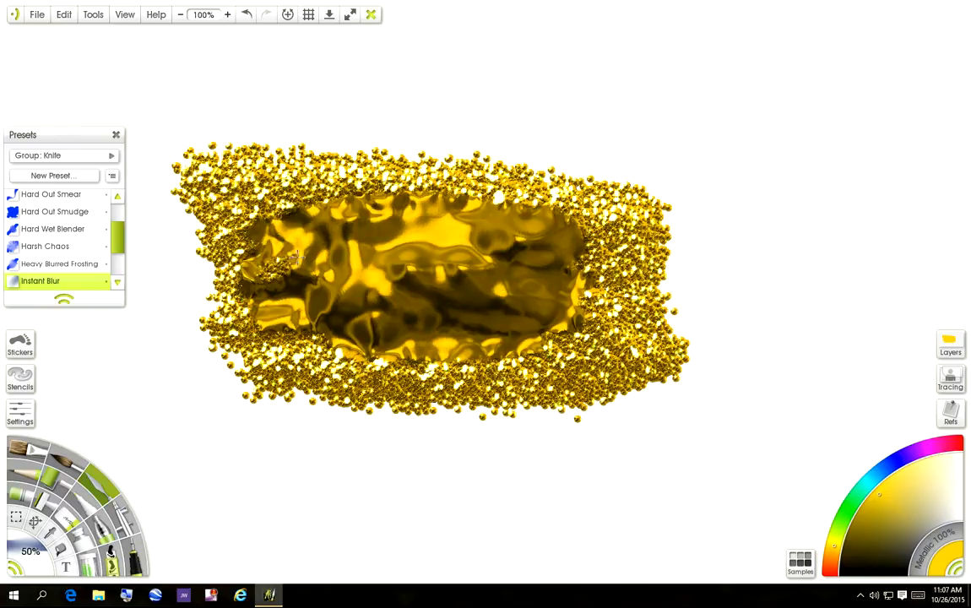
mouse_move(255, 272)
mouse_down()
mouse_move(490, 325)
mouse_move(358, 314)
mouse_up()
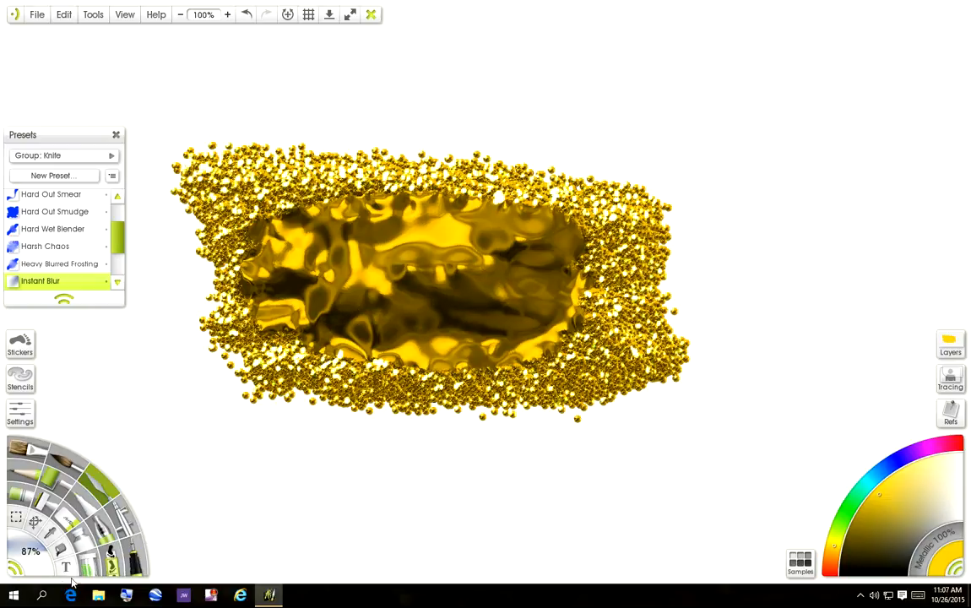
mouse_move(537, 274)
mouse_down()
mouse_move(388, 244)
mouse_move(346, 245)
mouse_move(306, 269)
mouse_move(380, 301)
mouse_move(517, 329)
mouse_move(441, 347)
mouse_move(264, 275)
mouse_move(303, 224)
mouse_move(365, 211)
mouse_move(527, 228)
mouse_move(565, 245)
mouse_move(575, 271)
mouse_move(471, 263)
mouse_move(333, 275)
mouse_move(374, 309)
mouse_move(547, 316)
mouse_move(589, 282)
mouse_move(577, 322)
mouse_move(500, 357)
mouse_move(566, 315)
mouse_move(525, 348)
mouse_move(337, 322)
mouse_move(242, 277)
mouse_move(281, 203)
mouse_move(565, 246)
mouse_move(569, 258)
mouse_move(397, 275)
mouse_move(304, 309)
mouse_move(404, 355)
mouse_move(571, 358)
mouse_move(631, 287)
mouse_move(623, 260)
mouse_move(510, 236)
mouse_move(372, 243)
mouse_move(327, 308)
mouse_up()
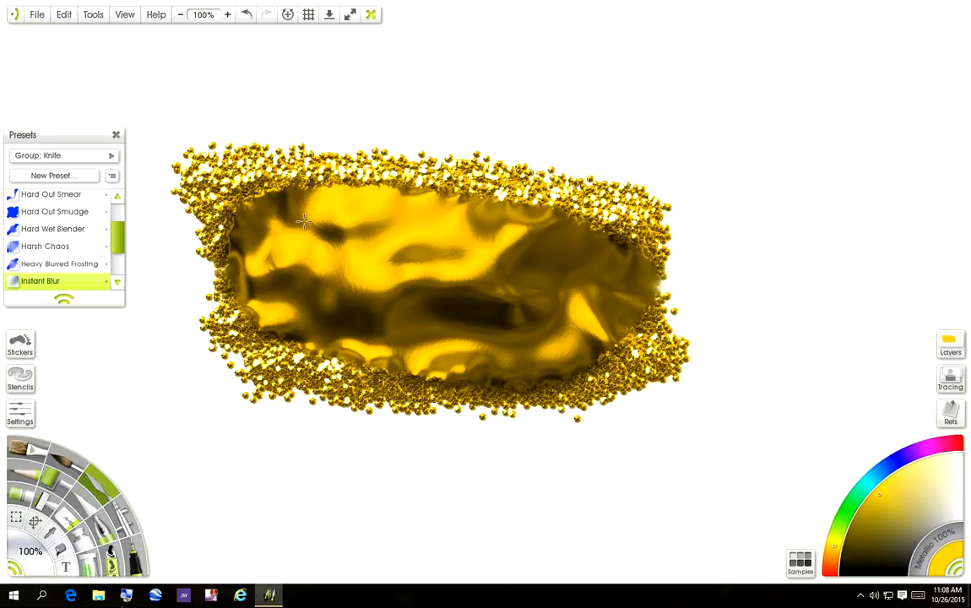
mouse_move(285, 243)
mouse_down()
mouse_move(279, 289)
mouse_move(321, 252)
mouse_move(341, 312)
mouse_up()
mouse_move(432, 272)
mouse_down()
mouse_move(505, 322)
mouse_move(548, 321)
mouse_move(431, 290)
mouse_up()
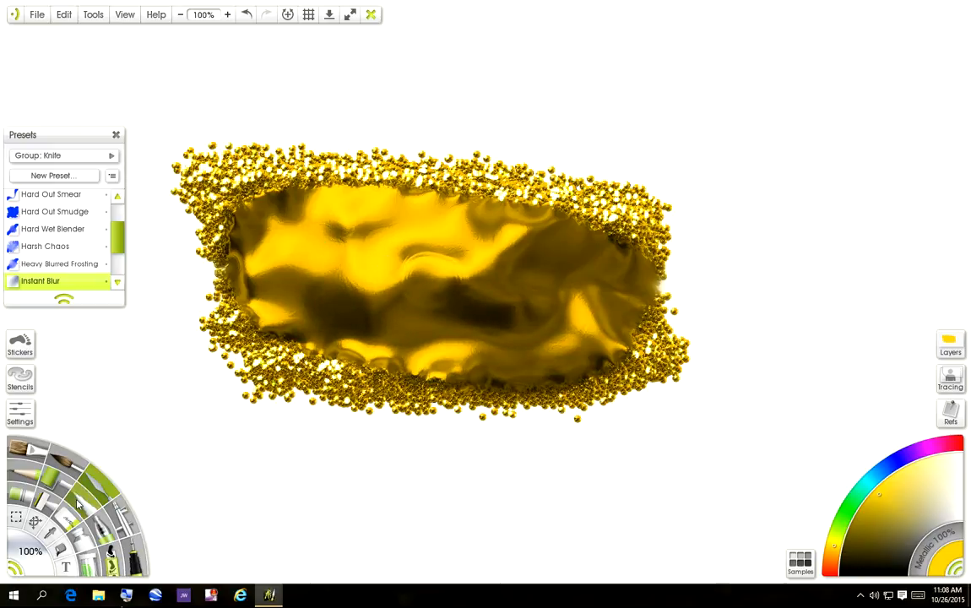
Make a large elliptical selection around most of the gold patch in Replace mode with 0% feather
click(15, 519)
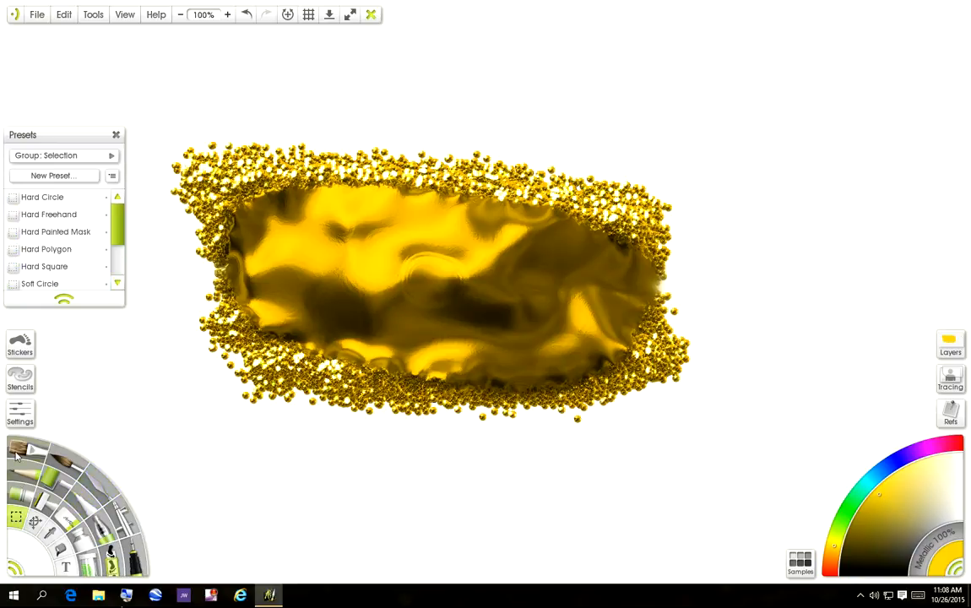
click(21, 414)
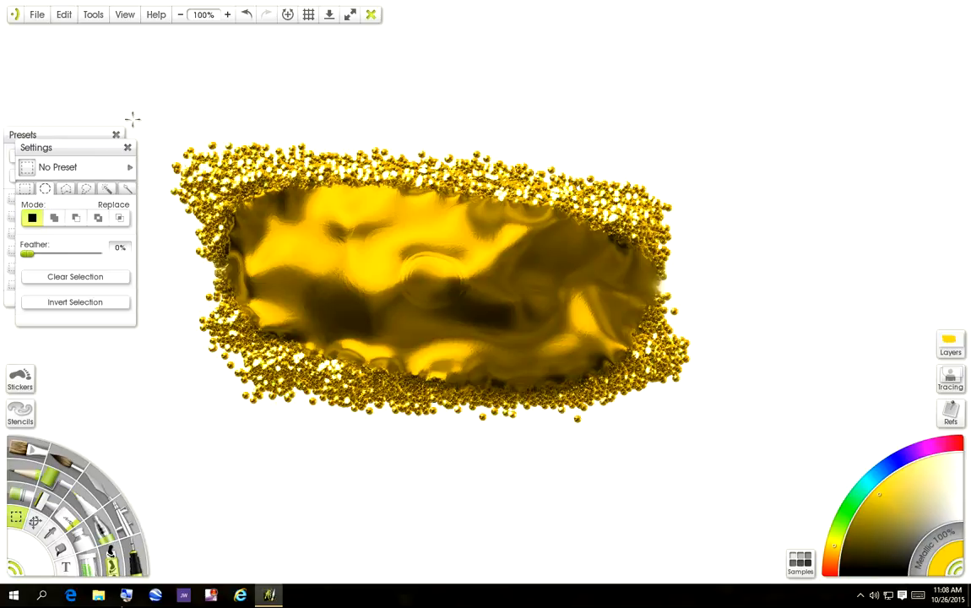
drag(178, 237, 757, 468)
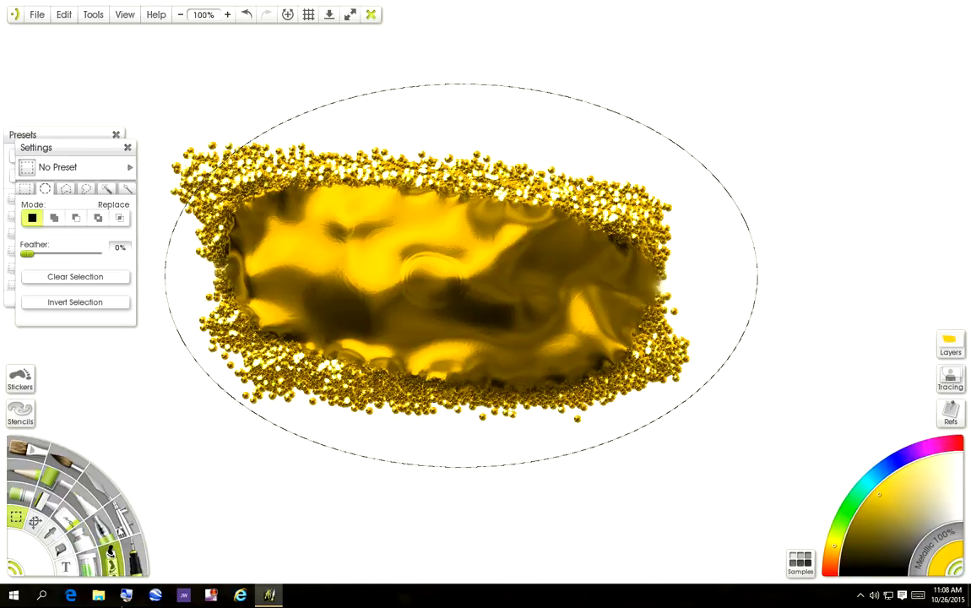
Fill the elliptical selection with gold glitter
click(87, 572)
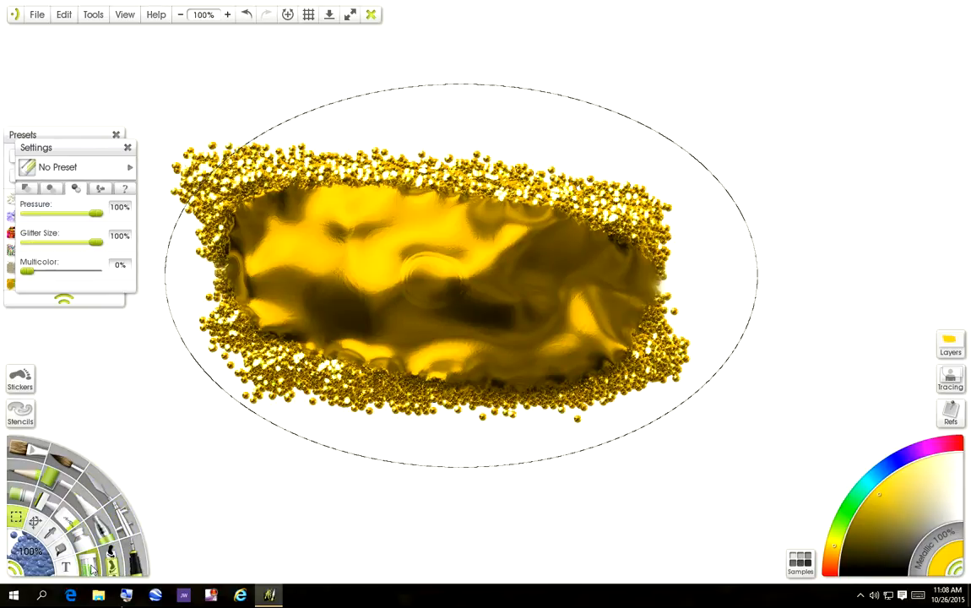
mouse_move(589, 177)
mouse_down()
mouse_move(573, 148)
mouse_move(424, 100)
mouse_move(262, 119)
mouse_move(629, 152)
mouse_up()
mouse_move(452, 138)
mouse_down()
mouse_move(574, 149)
mouse_move(730, 238)
mouse_move(700, 382)
mouse_move(633, 443)
mouse_move(163, 353)
mouse_move(159, 206)
mouse_move(212, 161)
mouse_move(237, 328)
mouse_move(338, 397)
mouse_move(540, 396)
mouse_move(321, 405)
mouse_move(352, 458)
mouse_move(563, 309)
mouse_move(658, 278)
mouse_move(548, 194)
mouse_move(251, 108)
mouse_move(545, 188)
mouse_move(607, 254)
mouse_move(388, 211)
mouse_move(439, 312)
mouse_move(374, 339)
mouse_move(424, 305)
mouse_move(477, 307)
mouse_move(252, 316)
mouse_up()
mouse_move(371, 228)
mouse_down()
mouse_move(211, 203)
mouse_move(515, 211)
mouse_move(465, 241)
mouse_up()
Smooth the center of the glitter ellipse with the Palette Knife's Instant Blur preset, leaving a glitter rim
click(105, 487)
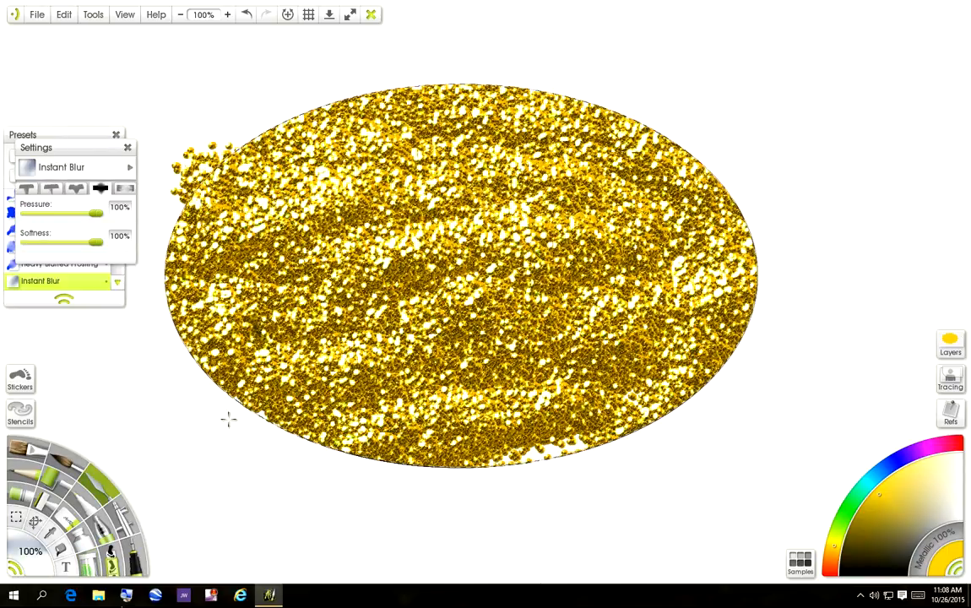
mouse_move(621, 253)
mouse_down()
mouse_move(573, 230)
mouse_move(372, 190)
mouse_move(253, 207)
mouse_move(506, 217)
mouse_move(448, 234)
mouse_move(211, 223)
mouse_move(657, 271)
mouse_move(304, 216)
mouse_move(500, 287)
mouse_move(253, 278)
mouse_move(582, 304)
mouse_move(276, 310)
mouse_move(583, 346)
mouse_move(581, 364)
mouse_move(321, 143)
mouse_move(507, 143)
mouse_up()
mouse_move(253, 211)
mouse_down()
mouse_move(531, 279)
mouse_move(363, 287)
mouse_move(467, 233)
mouse_up()
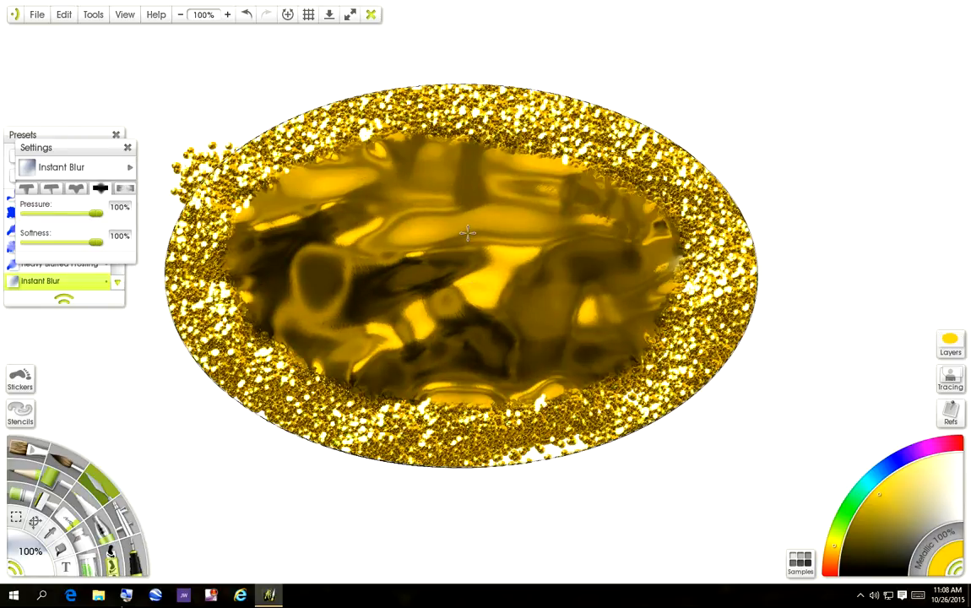
Clear the painted layer's contents and deselect the ellipse
click(950, 343)
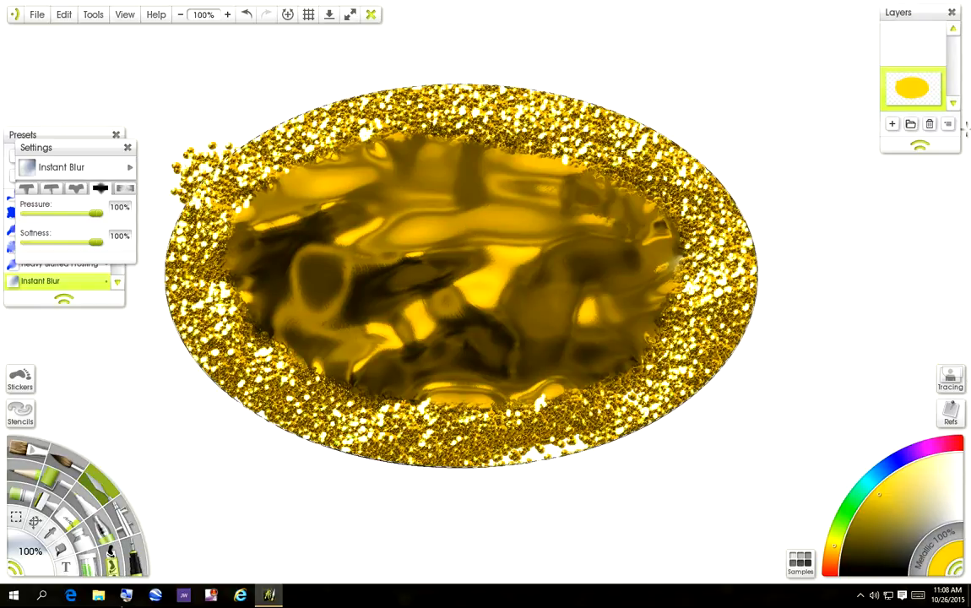
click(945, 103)
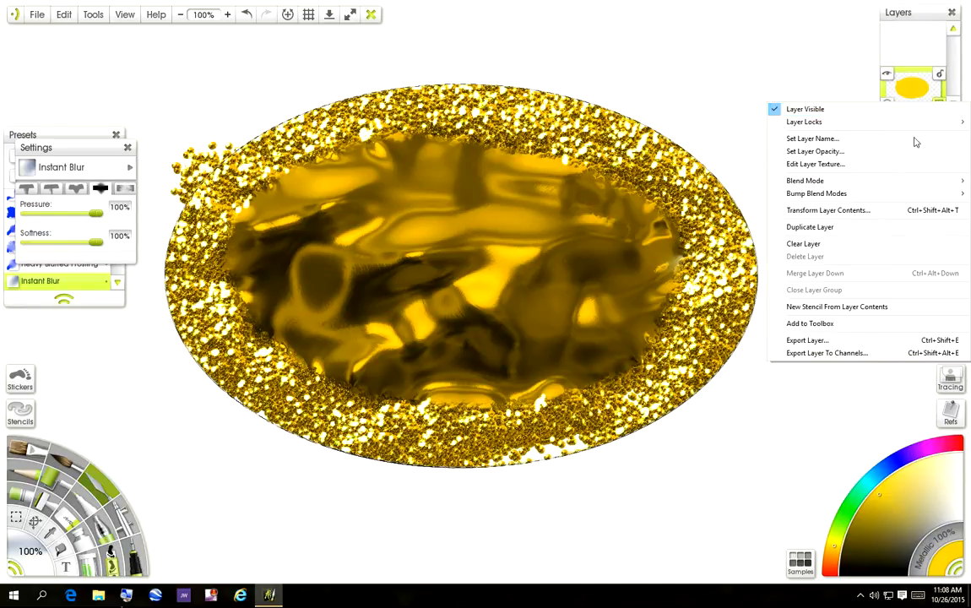
click(847, 245)
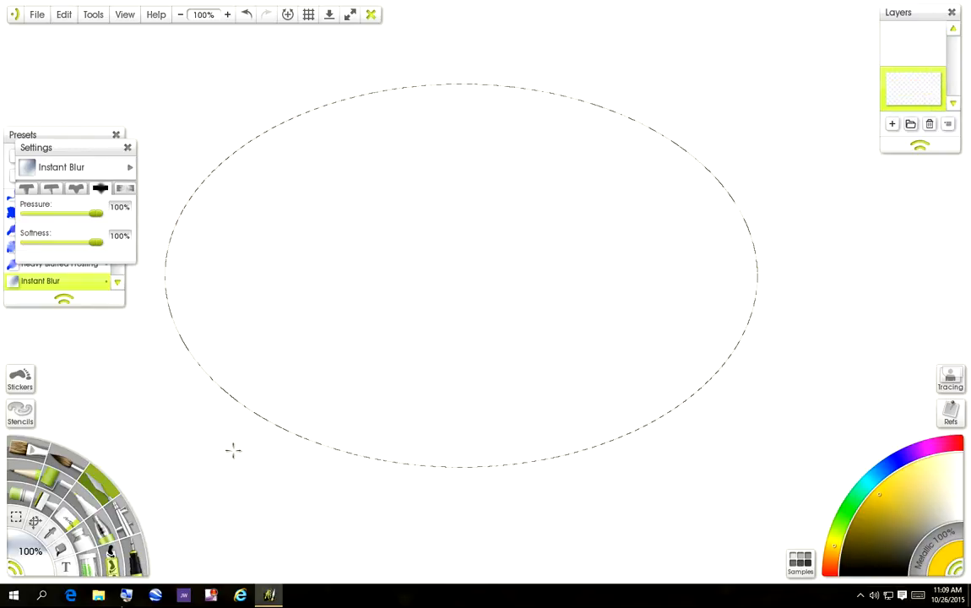
key(ctrl+d)
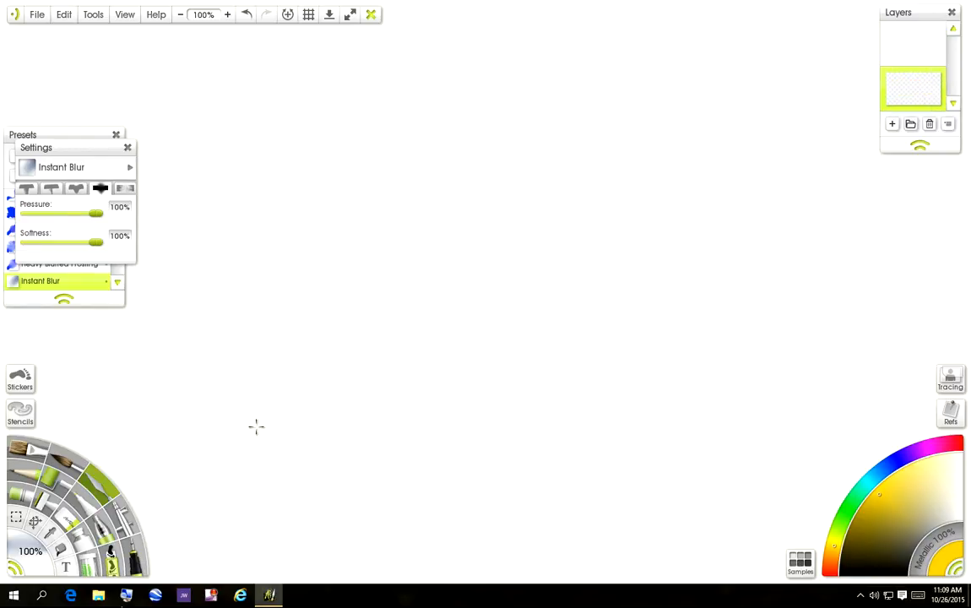
Outline a large left-facing head profile as a freehand selection and fill it with gold glitter
click(16, 518)
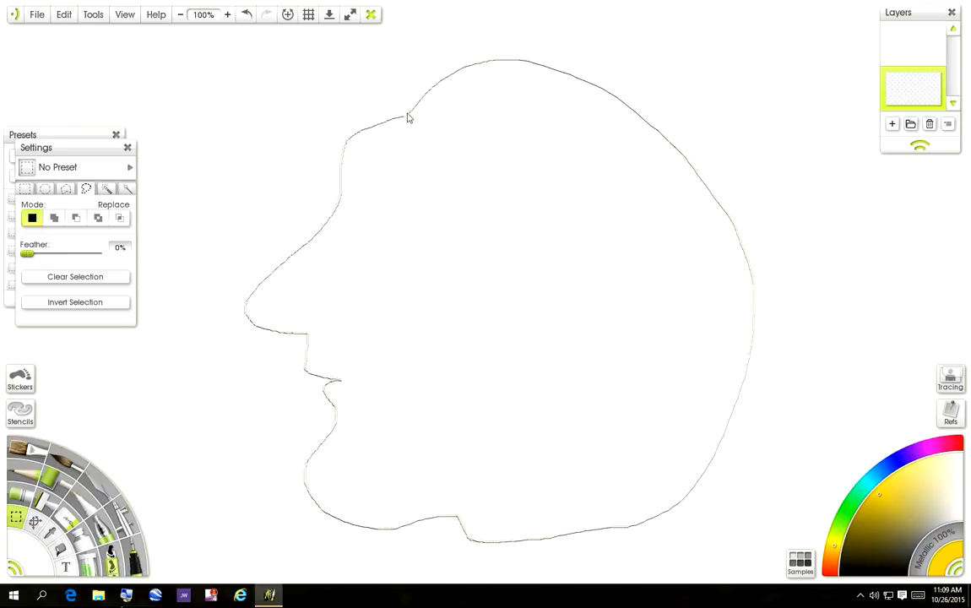
drag(396, 123, 399, 119)
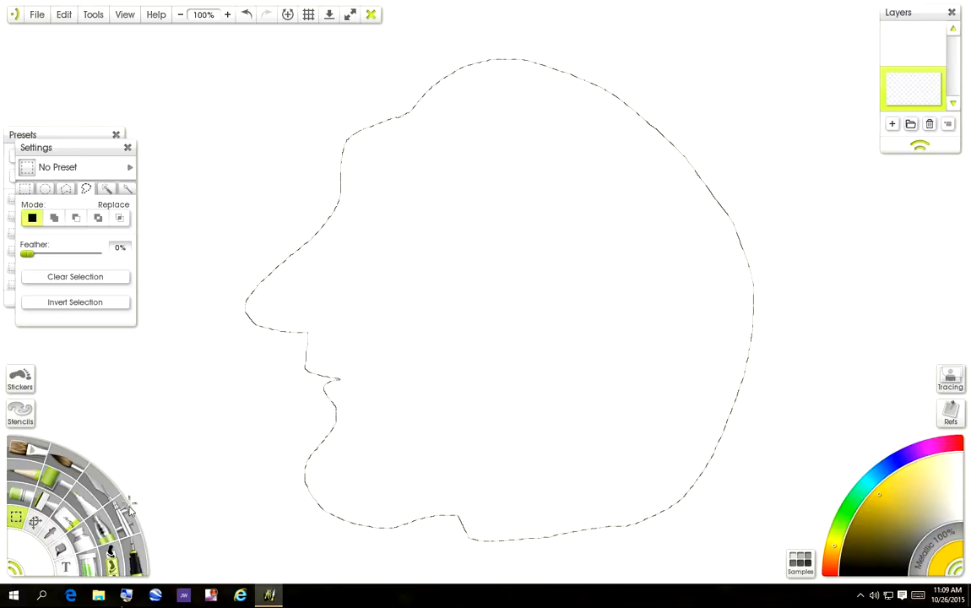
click(98, 562)
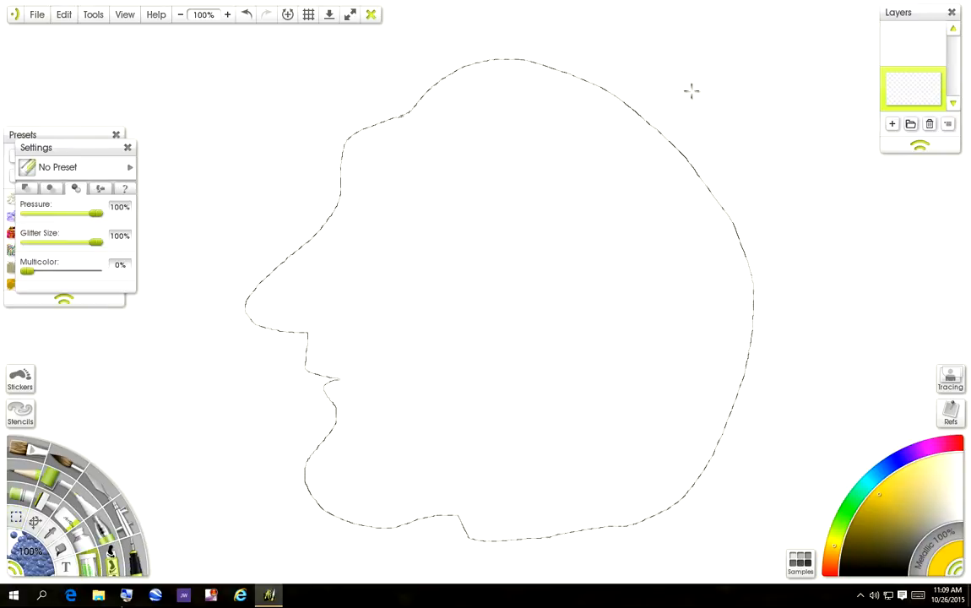
mouse_move(560, 91)
mouse_down()
mouse_move(373, 115)
mouse_move(603, 144)
mouse_move(518, 166)
mouse_move(624, 169)
mouse_move(279, 221)
mouse_move(658, 211)
mouse_move(795, 223)
mouse_move(825, 260)
mouse_move(799, 295)
mouse_move(253, 287)
mouse_move(557, 238)
mouse_up()
mouse_move(278, 306)
mouse_down()
mouse_move(821, 306)
mouse_move(292, 338)
mouse_move(691, 338)
mouse_move(548, 380)
mouse_move(312, 363)
mouse_move(337, 456)
mouse_move(608, 498)
mouse_move(439, 473)
mouse_move(582, 405)
mouse_move(642, 338)
mouse_move(515, 354)
mouse_up()
mouse_move(582, 414)
mouse_down()
mouse_move(363, 490)
mouse_move(473, 439)
mouse_move(540, 224)
mouse_up()
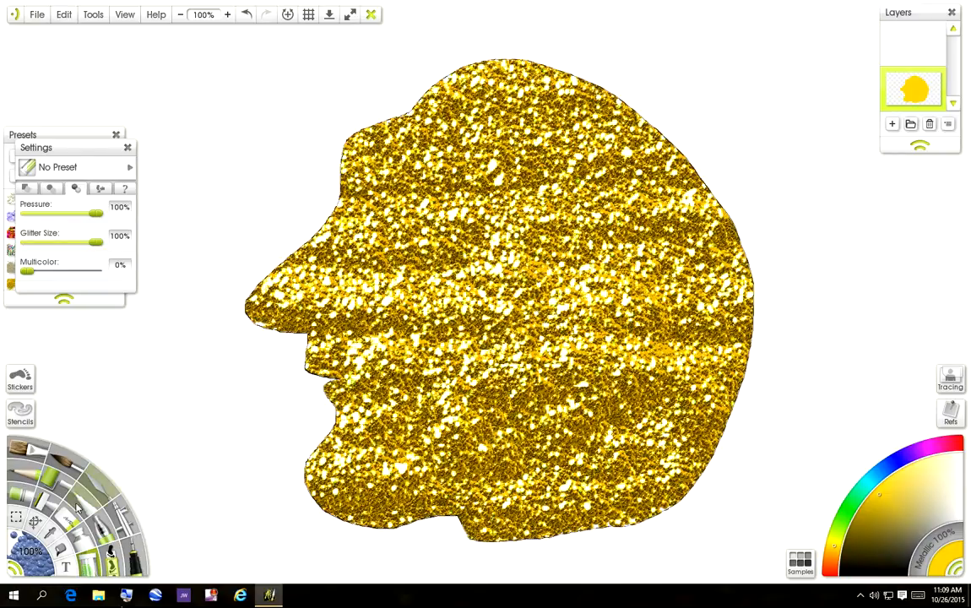
Smooth the inside of the head with the Palette Knife's Instant Blur preset, leaving a glitter border along its outline
click(100, 487)
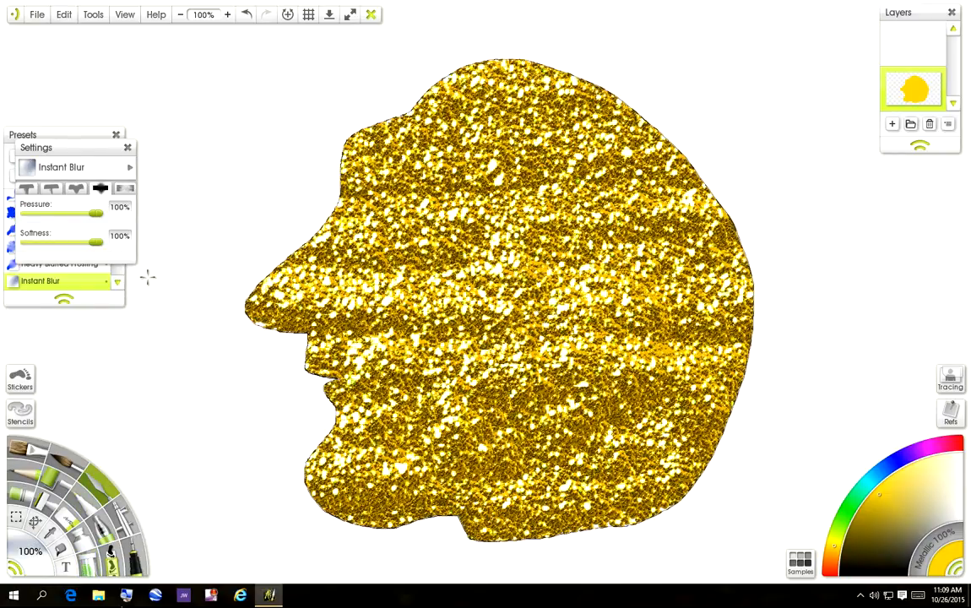
mouse_move(582, 211)
mouse_down()
mouse_move(392, 214)
mouse_move(591, 228)
mouse_move(355, 232)
mouse_move(599, 253)
mouse_move(359, 258)
mouse_move(650, 309)
mouse_move(295, 325)
mouse_move(608, 346)
mouse_move(295, 355)
mouse_move(604, 380)
mouse_move(325, 372)
mouse_move(631, 411)
mouse_move(346, 397)
mouse_move(337, 410)
mouse_move(527, 390)
mouse_move(506, 160)
mouse_move(537, 169)
mouse_move(431, 158)
mouse_move(583, 152)
mouse_move(540, 219)
mouse_move(422, 355)
mouse_move(380, 245)
mouse_move(460, 279)
mouse_move(499, 450)
mouse_move(447, 439)
mouse_up()
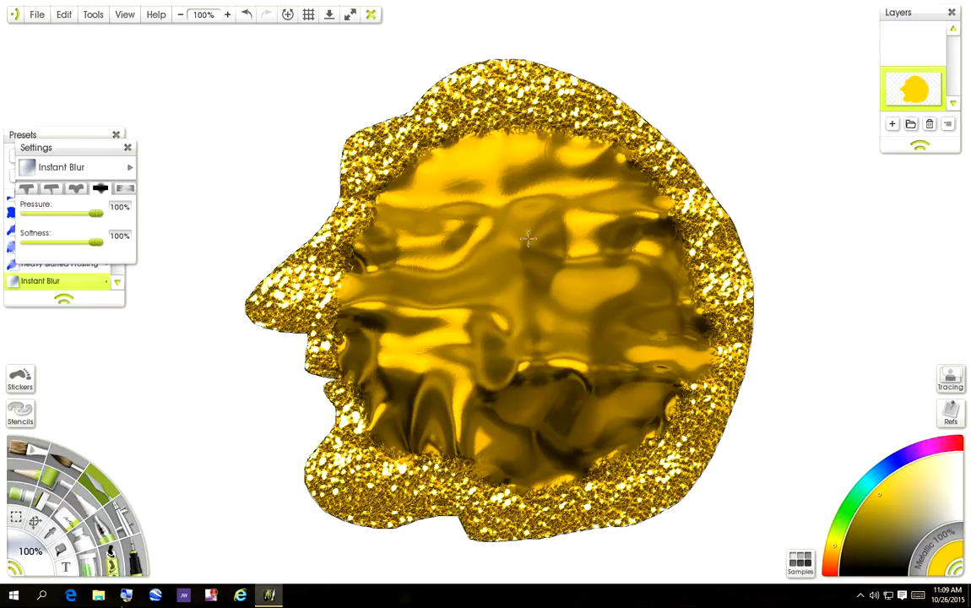
Apply the Pillowing paper grain from the Special group to the canvas
click(124, 15)
click(141, 47)
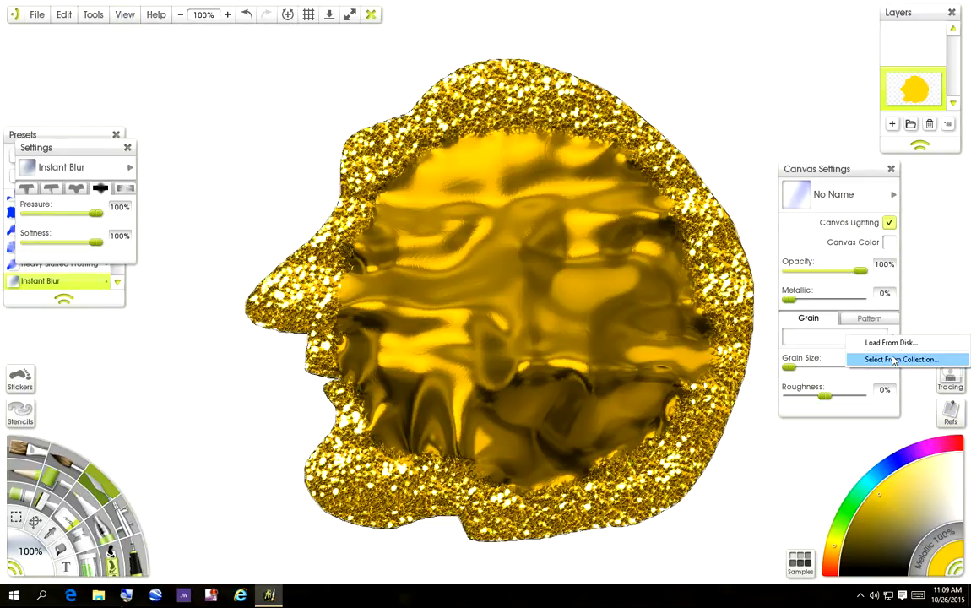
click(899, 359)
drag(600, 271, 607, 298)
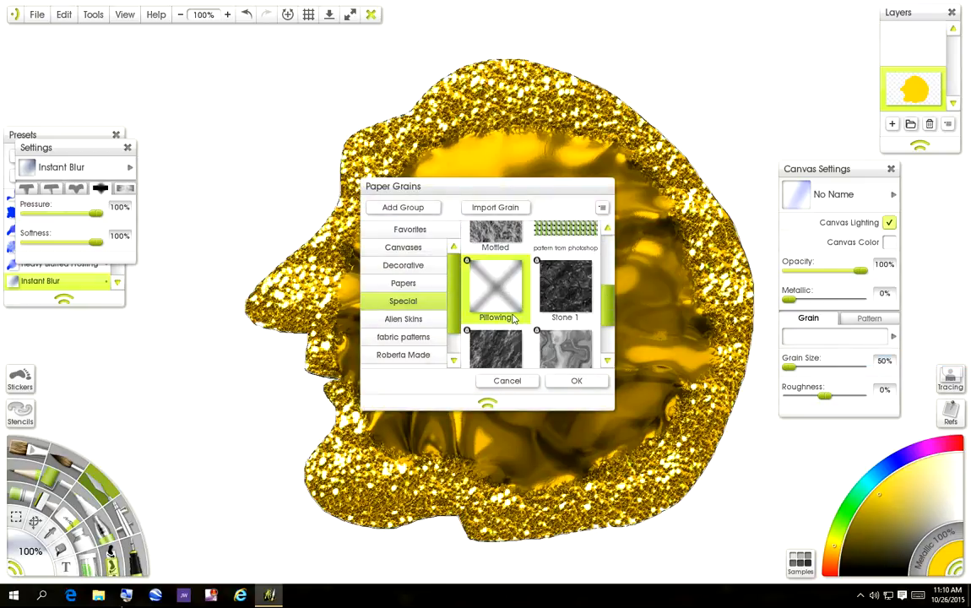
click(568, 382)
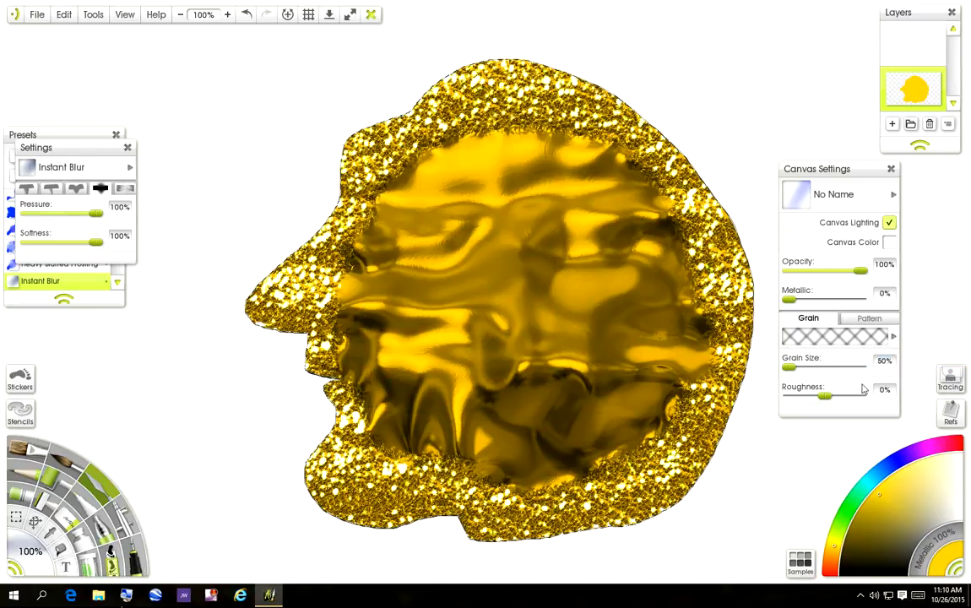
Set the canvas grain size to 100% and the roughness to -100%
click(884, 360)
text(100)
click(820, 396)
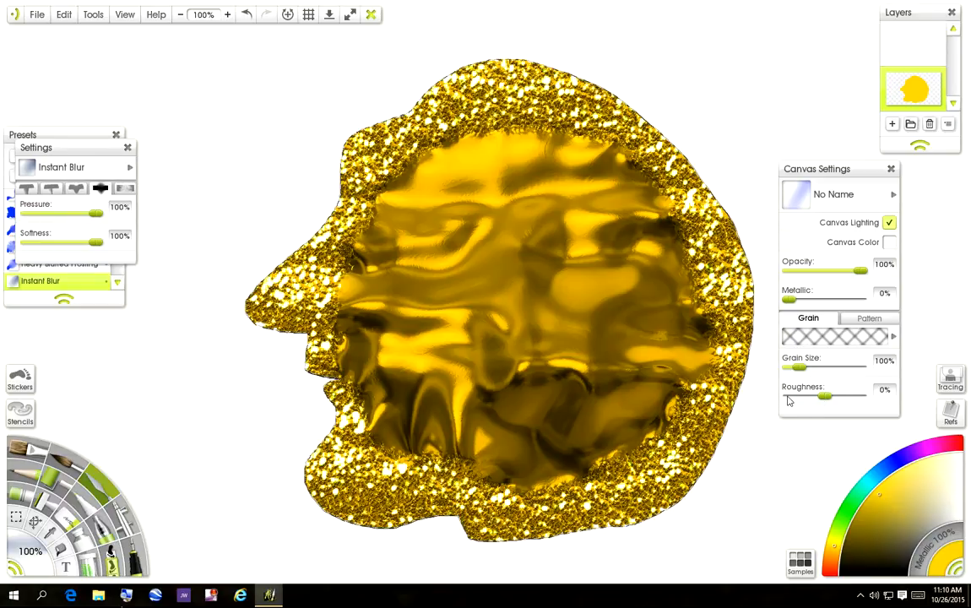
drag(824, 395, 775, 397)
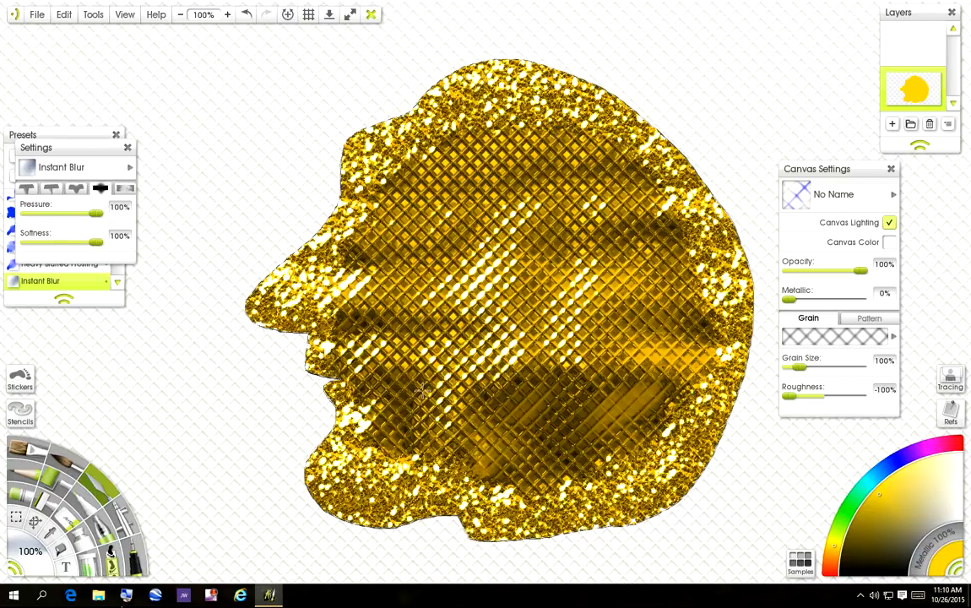
Paint a white band across the upper head with the watercolor preset "for the canvas texture" at 0% metallic
click(68, 462)
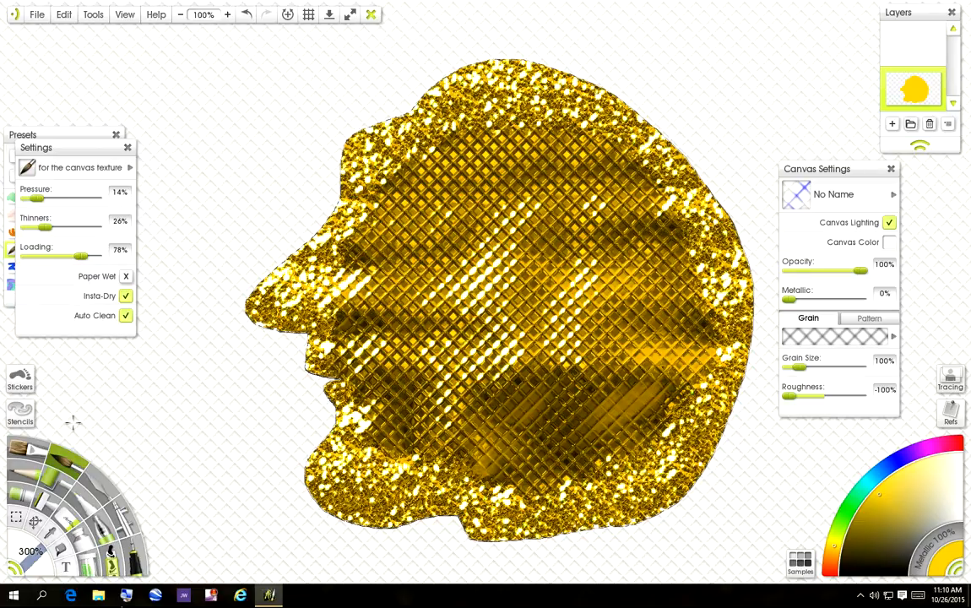
click(126, 150)
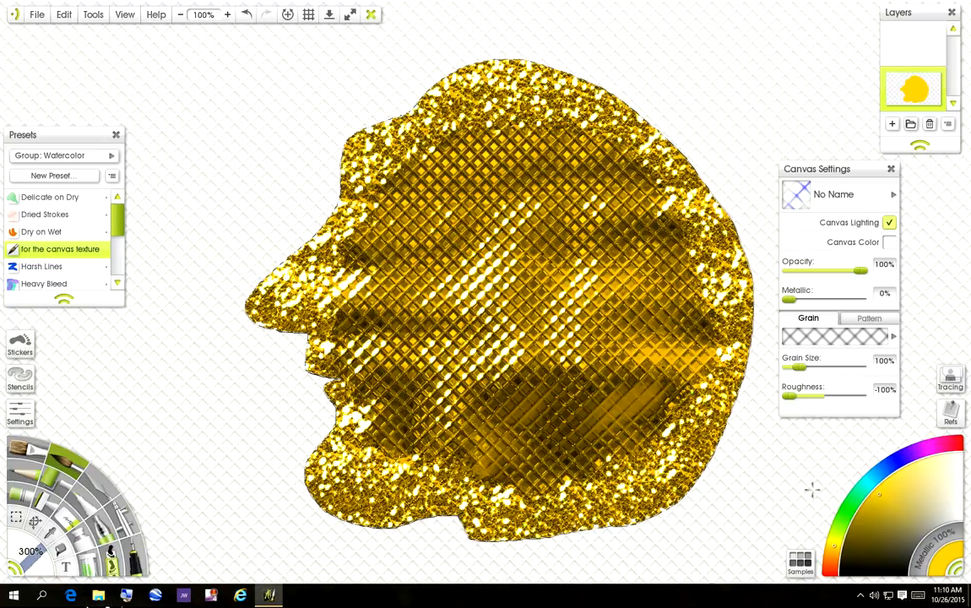
click(915, 584)
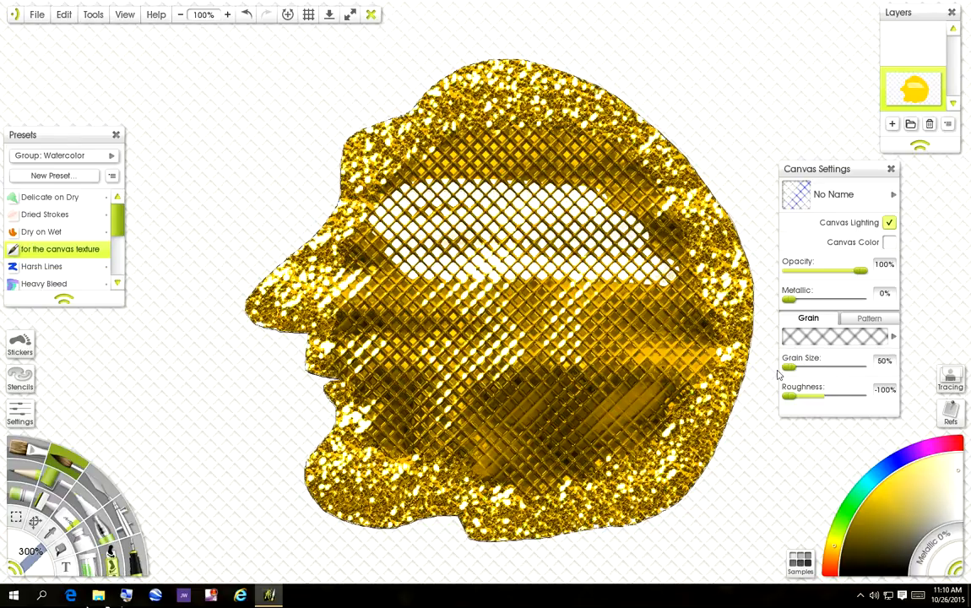
Set the canvas grain size to 50% and the roughness to 0%
drag(803, 370, 775, 363)
click(883, 390)
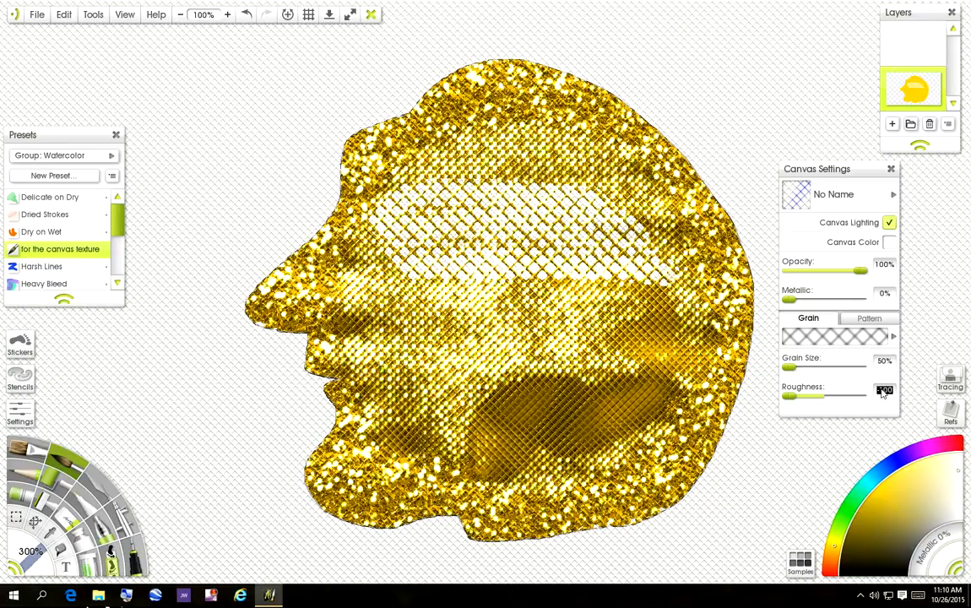
key(BackSpace)
text(0)
key(Return)
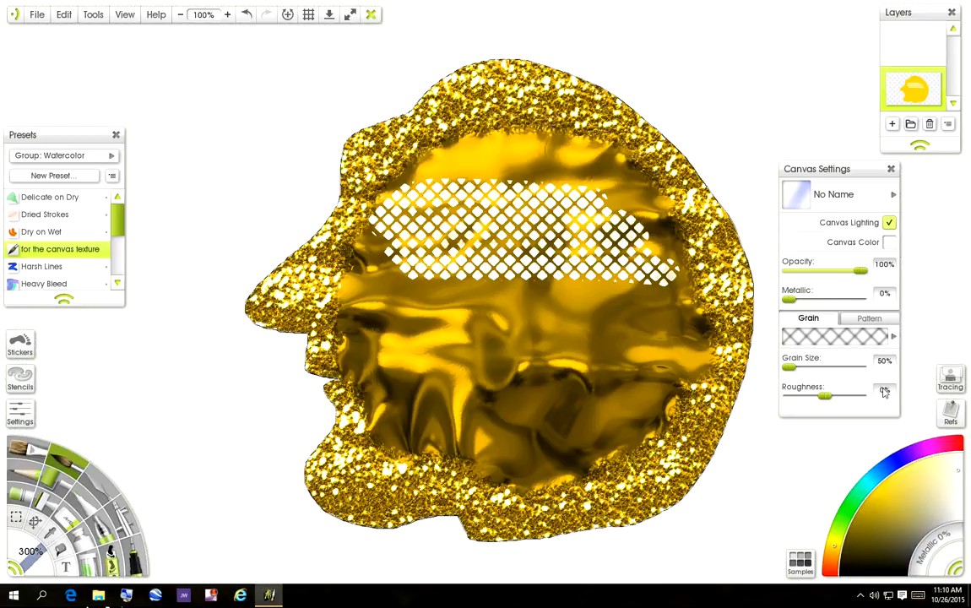